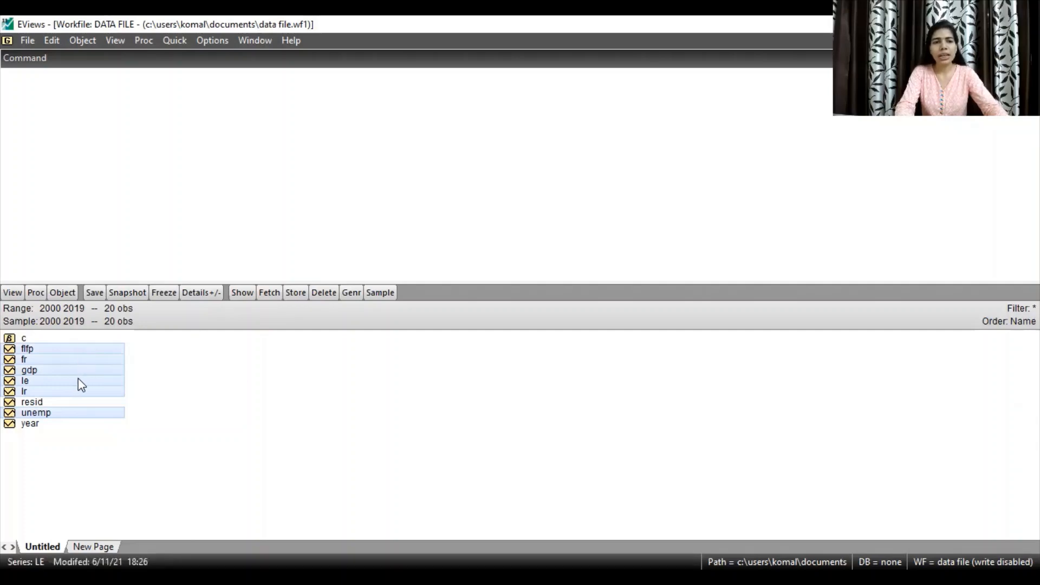
Open the selected series le, lr, unemp, gdp, fr and flfp together as a group
right_click(78, 378)
mouse_move(172, 146)
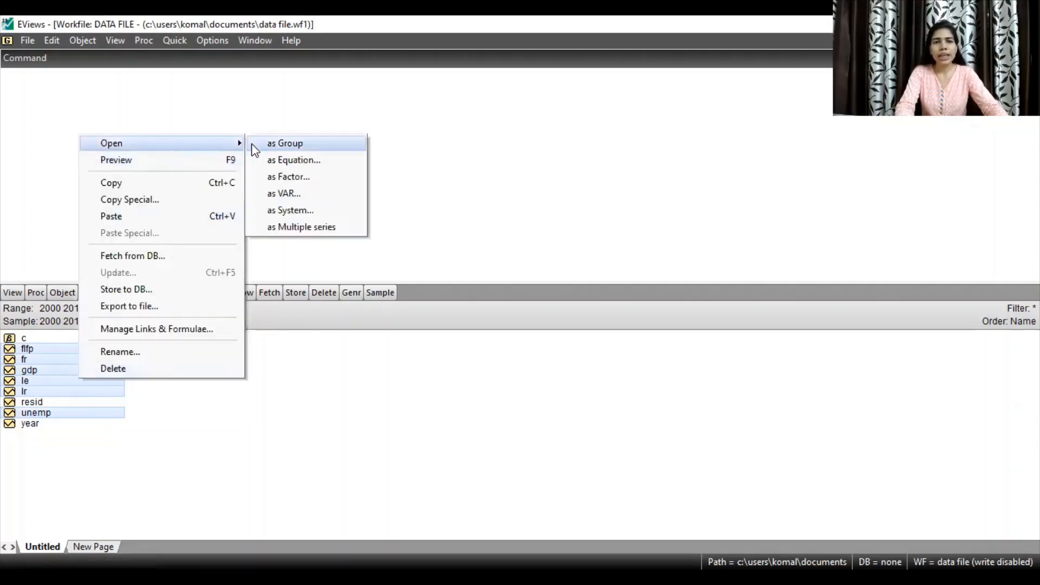
click(282, 144)
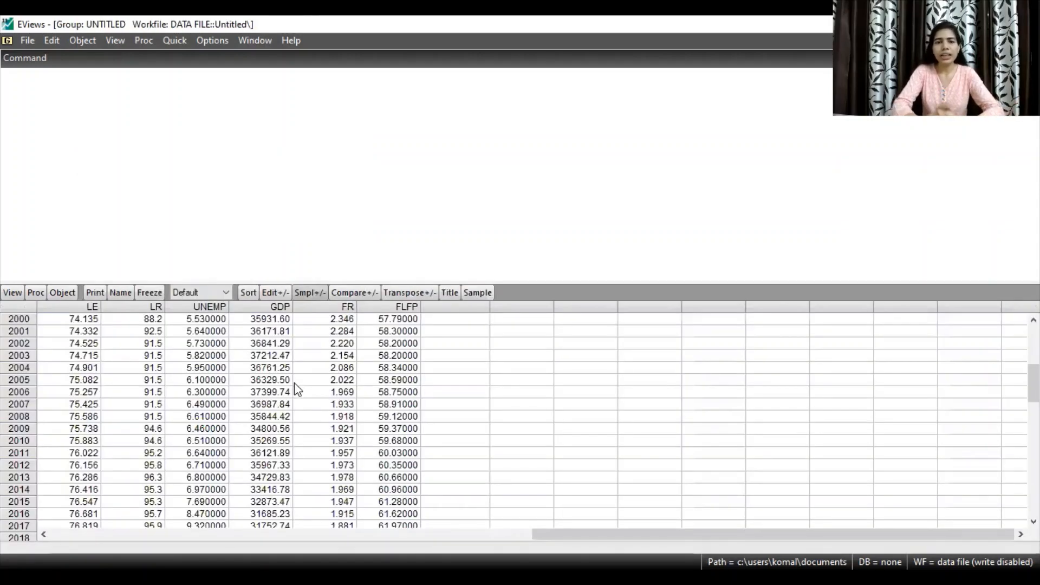
Generate the correlation matrix for le, lr, unemp, gdp, fr and flfp, then close and discard the untitled group
click(175, 37)
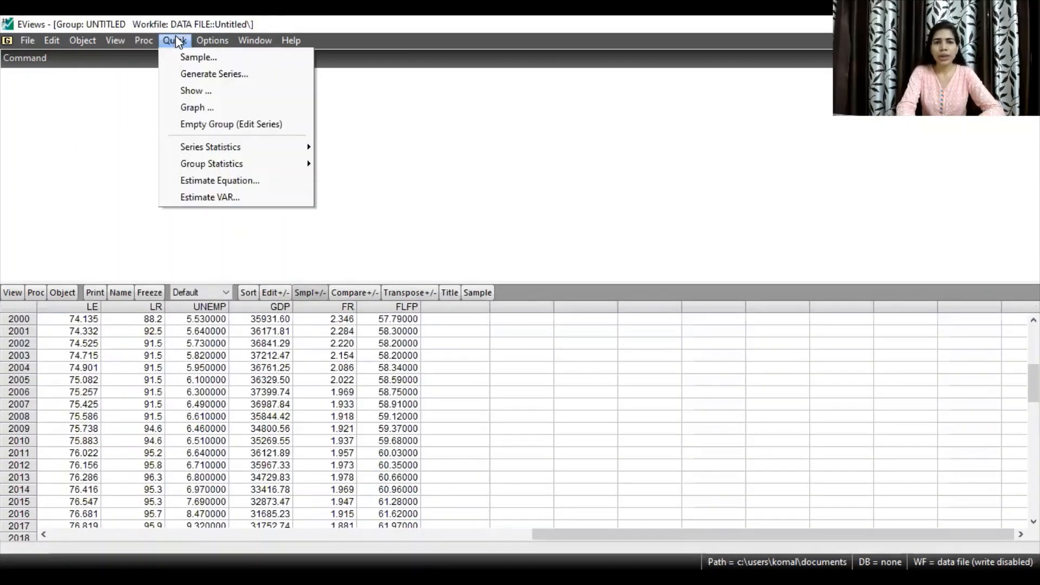
mouse_move(267, 165)
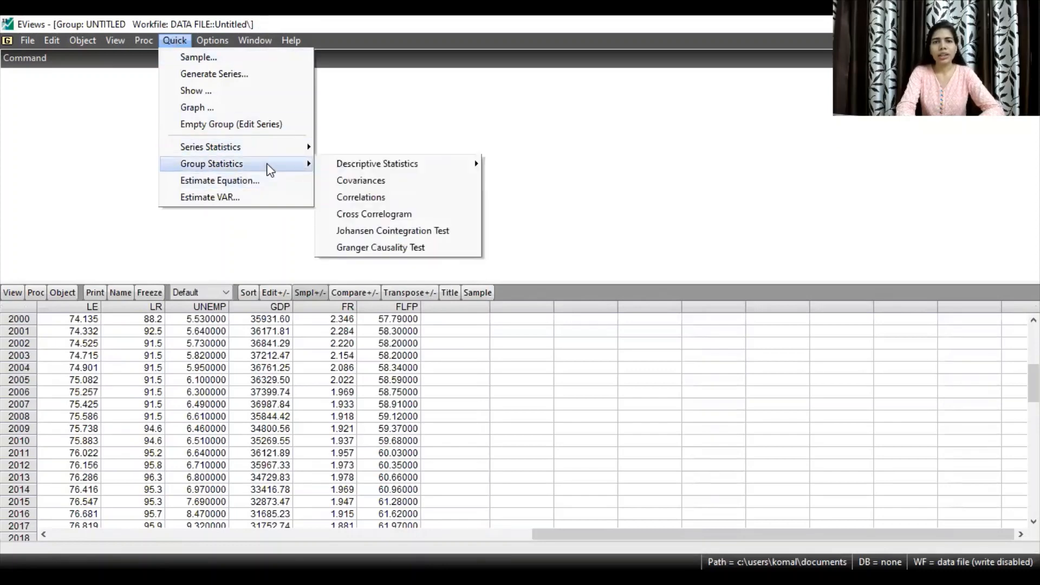
click(344, 194)
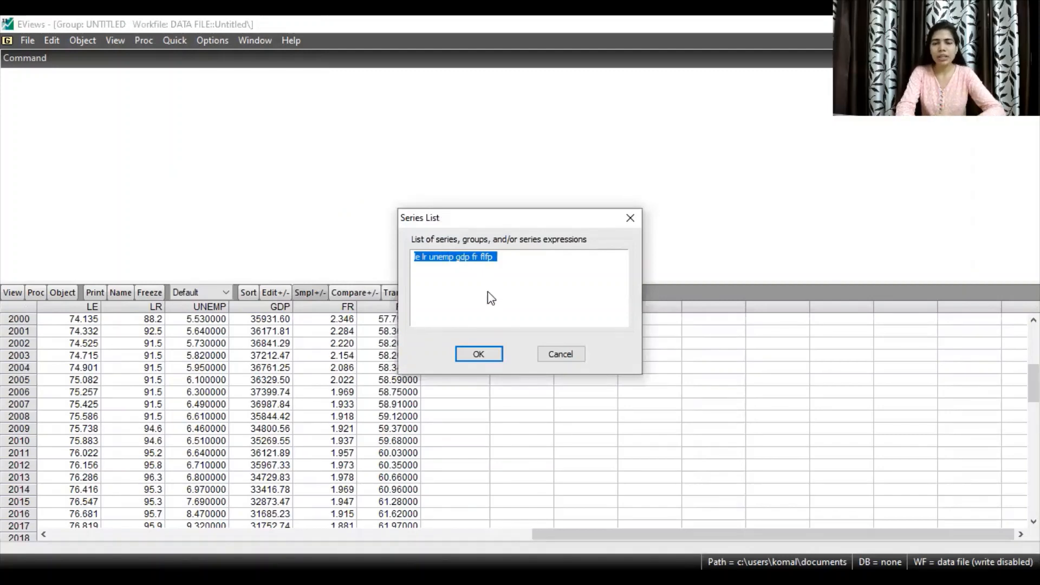
click(477, 355)
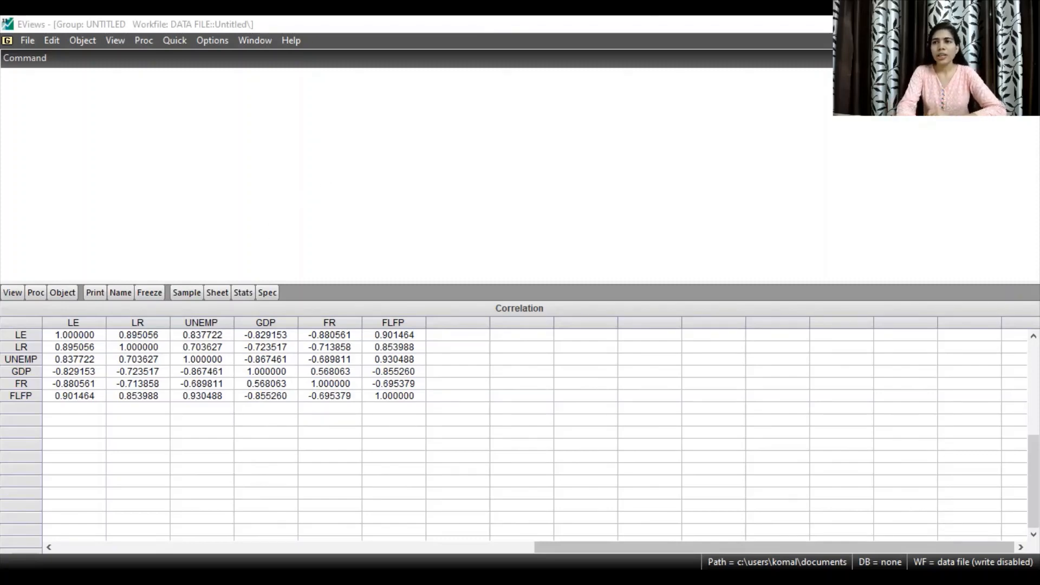
click(1030, 41)
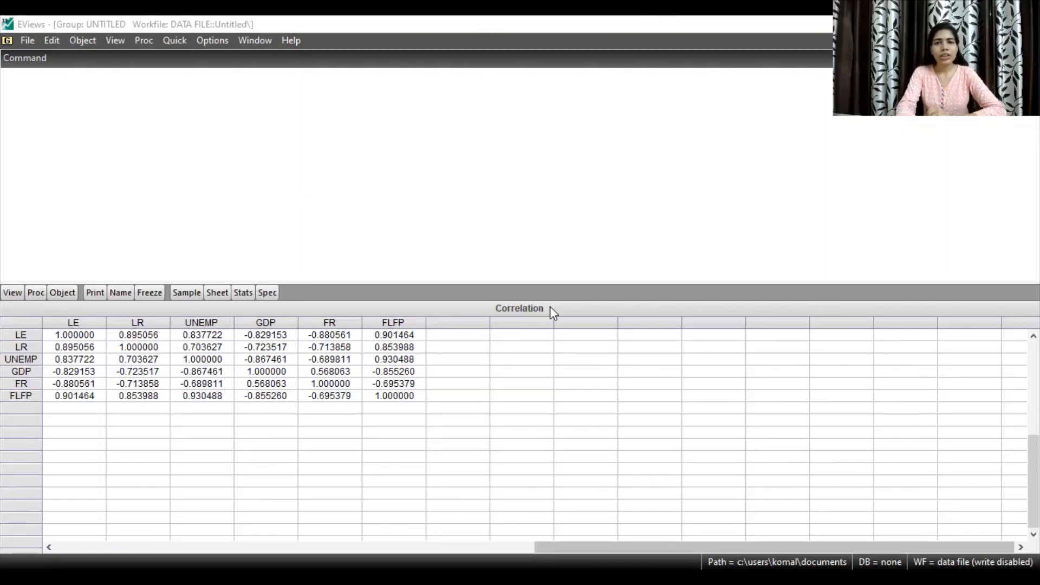
key(Return)
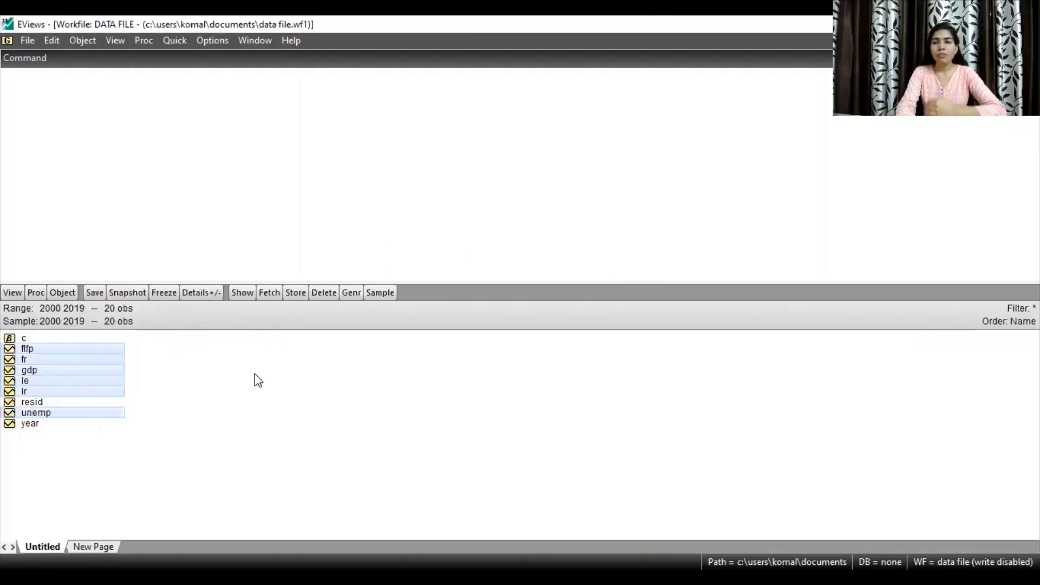
Estimate a least squares equation from the selected series, with flfp as dependent variable and le, lr, unemp, gdp, fr and c as regressors
right_click(106, 368)
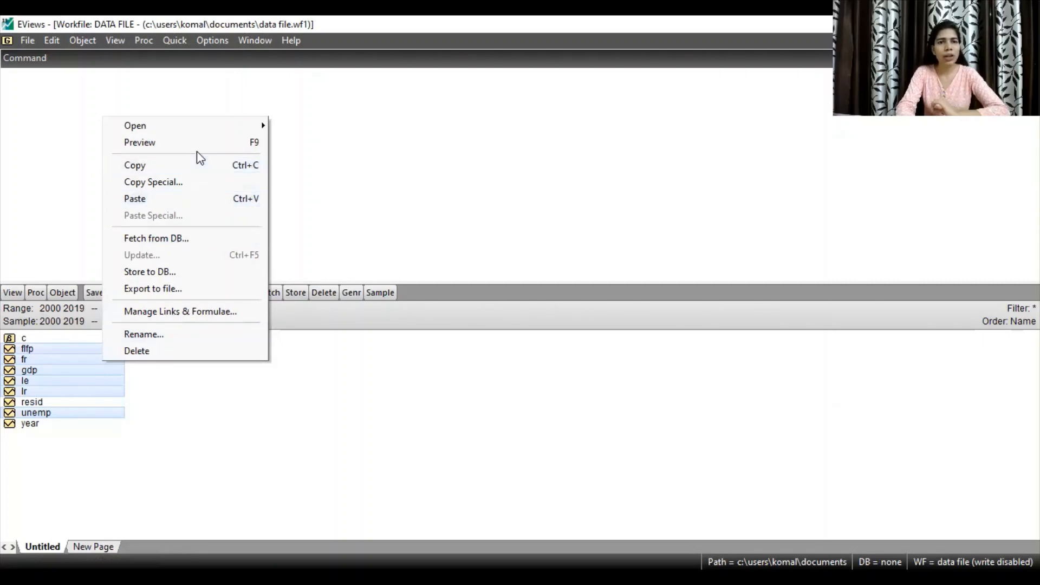
mouse_move(202, 130)
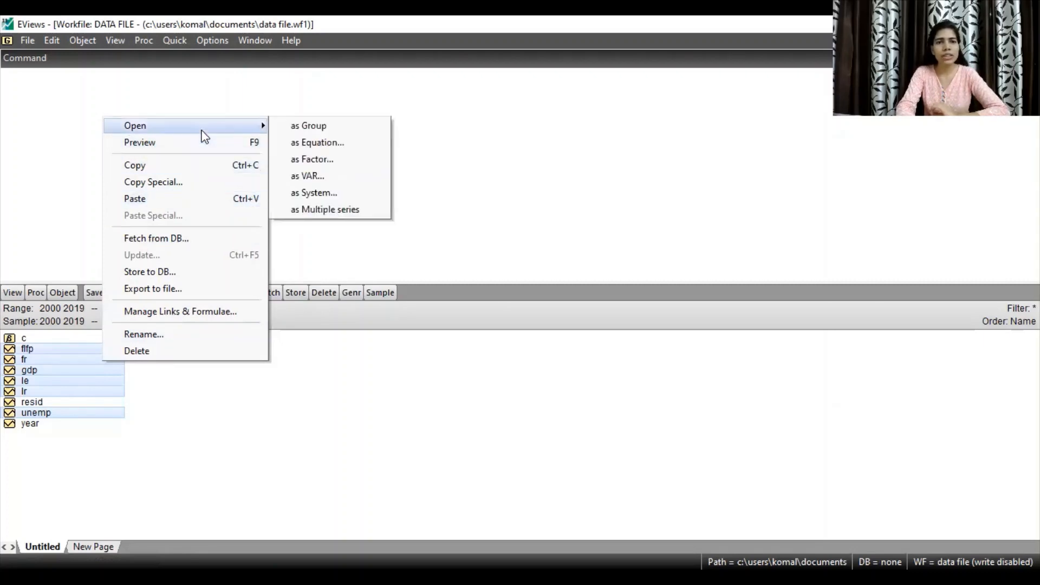
click(310, 141)
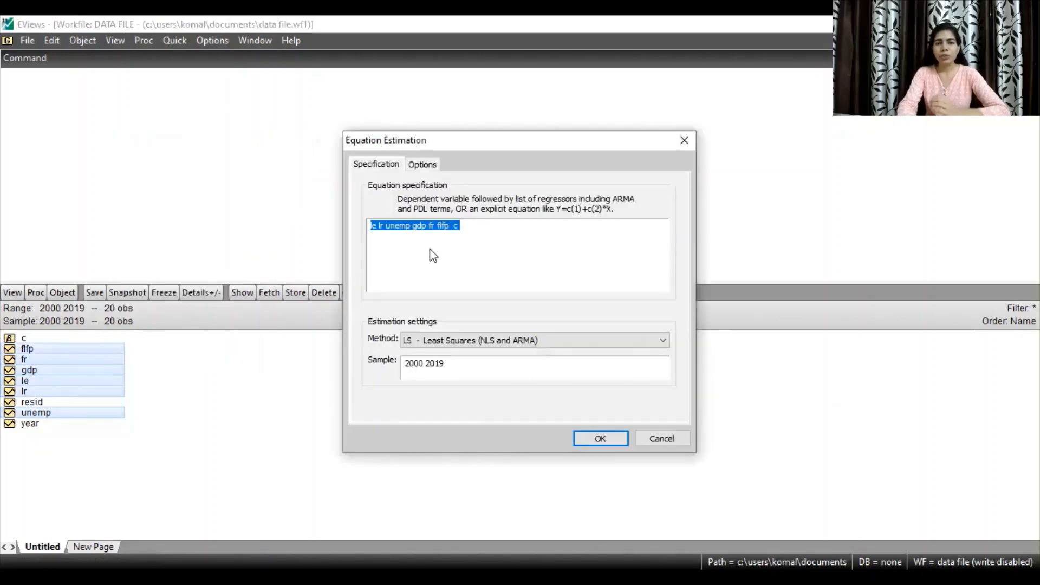
click(486, 232)
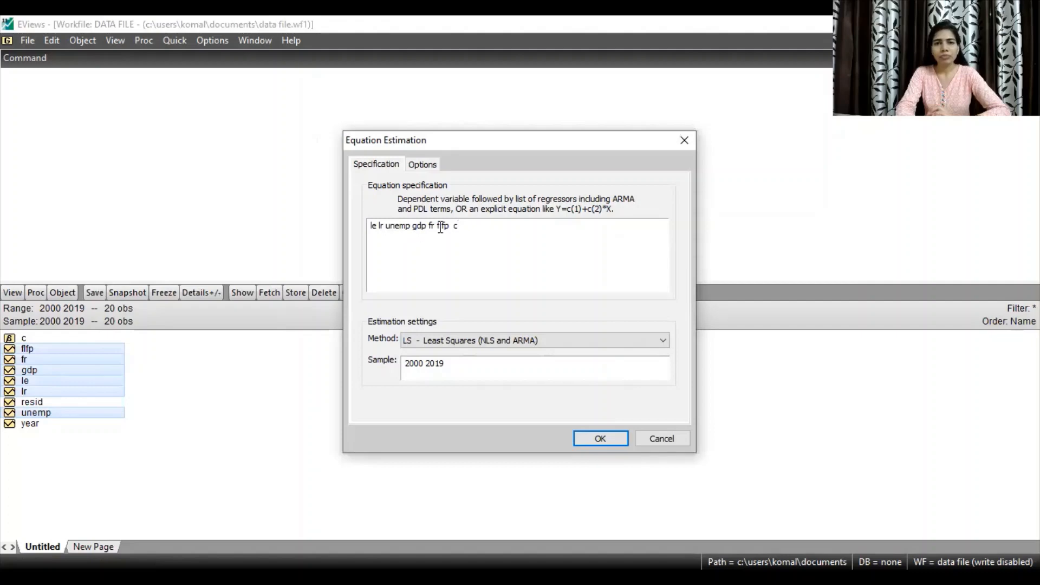
drag(438, 225, 448, 227)
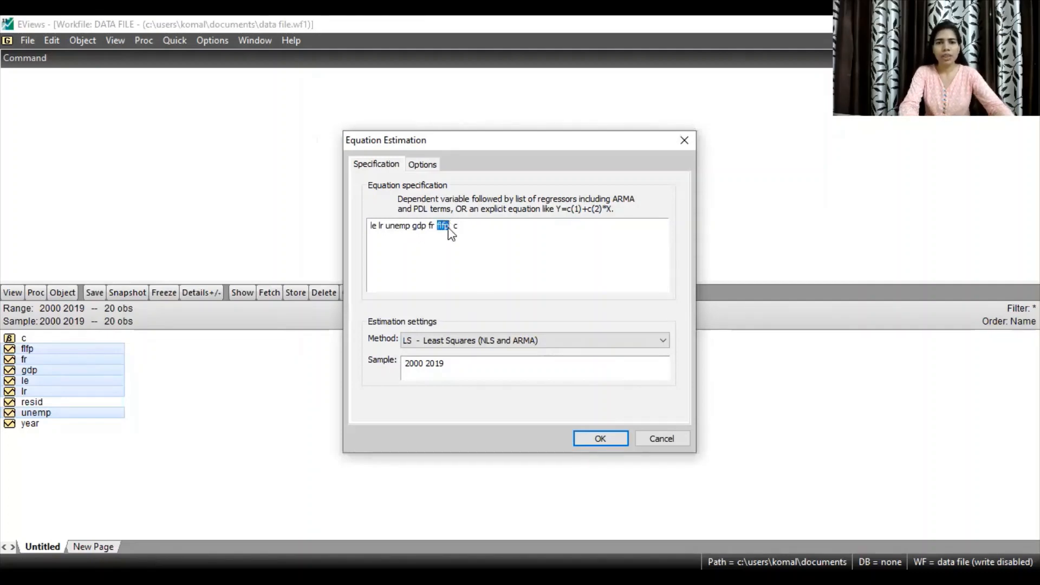
key(BackSpace)
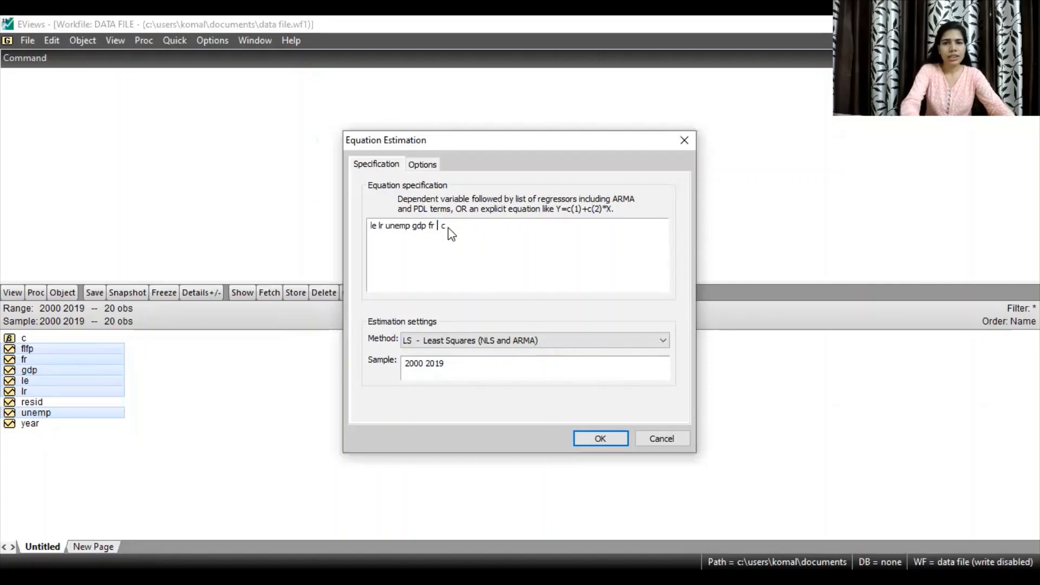
click(373, 228)
text(flfp)
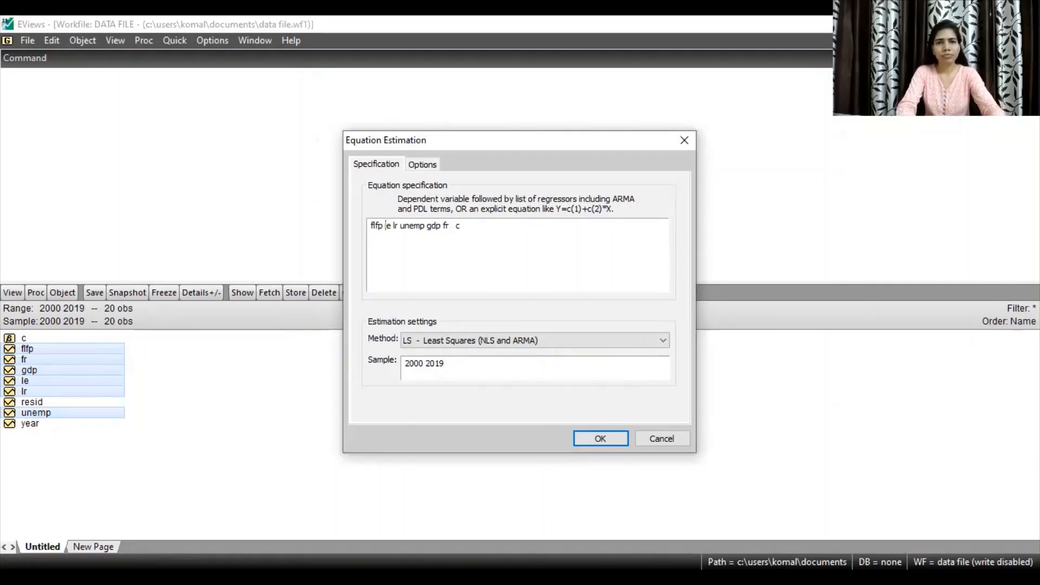
click(459, 228)
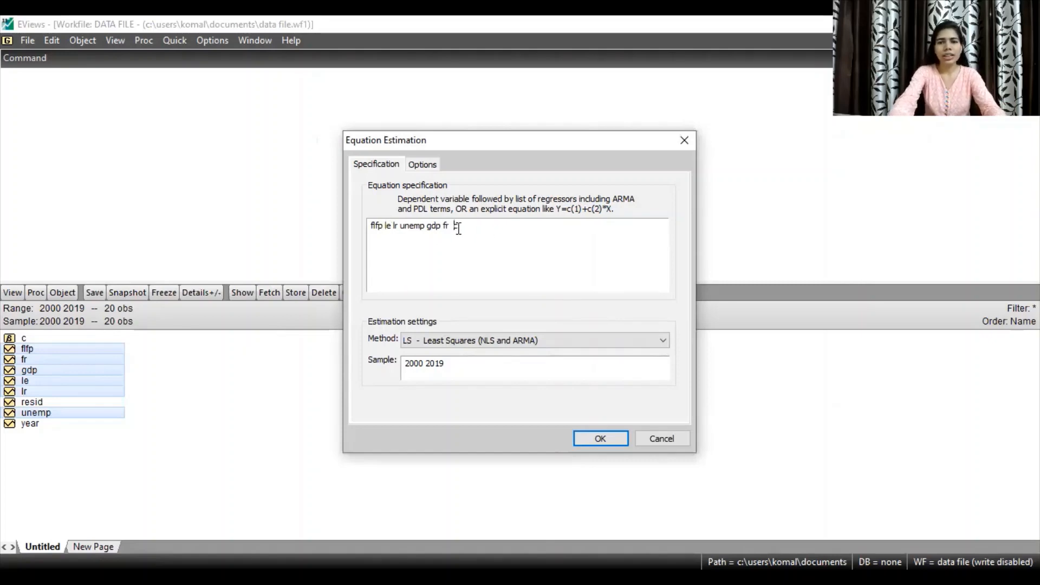
key(BackSpace)
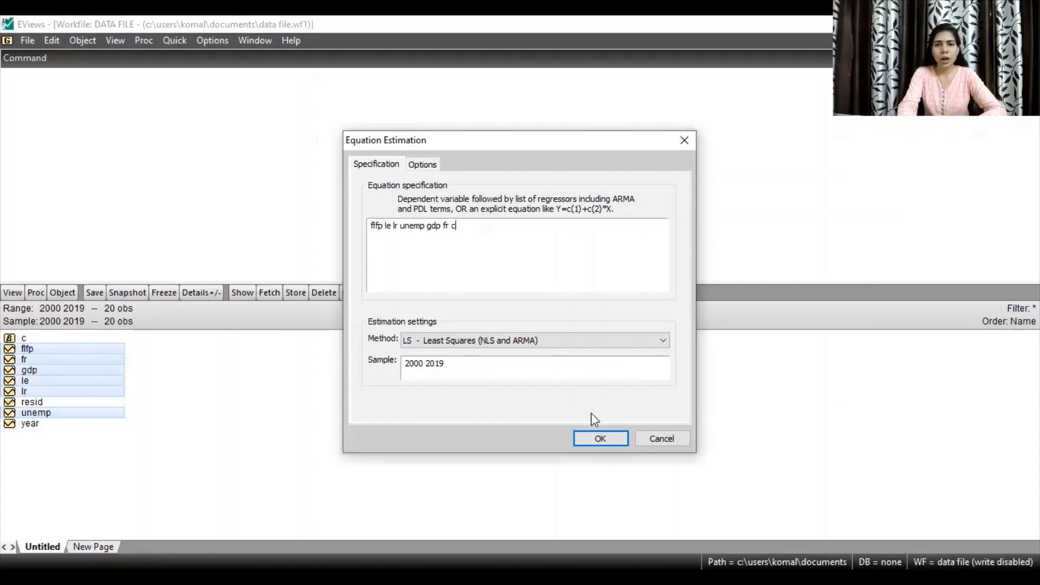
click(590, 434)
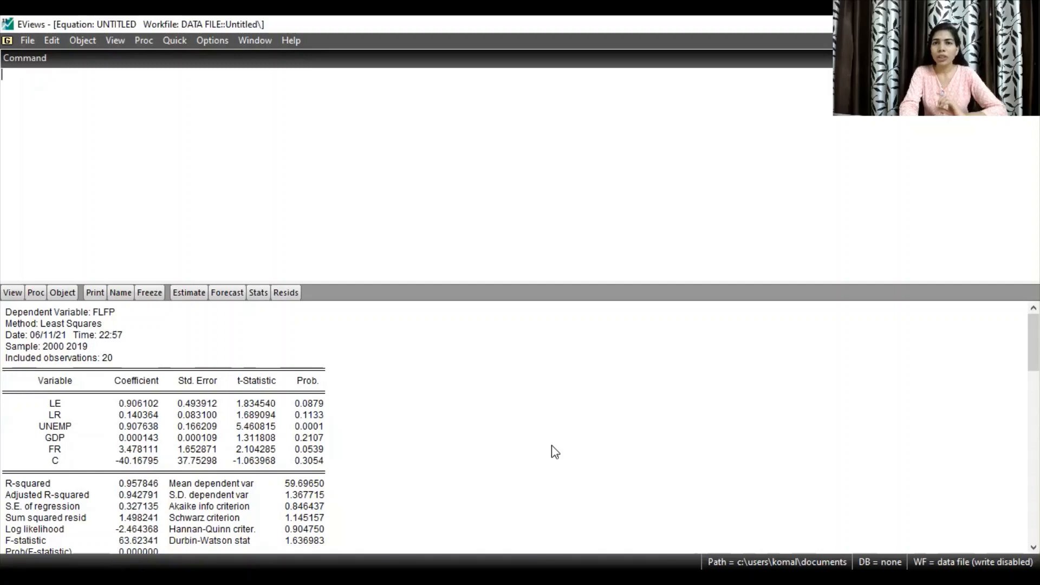
Display the variance inflation factors of the equation that includes le, and delete the untitled equation
click(13, 293)
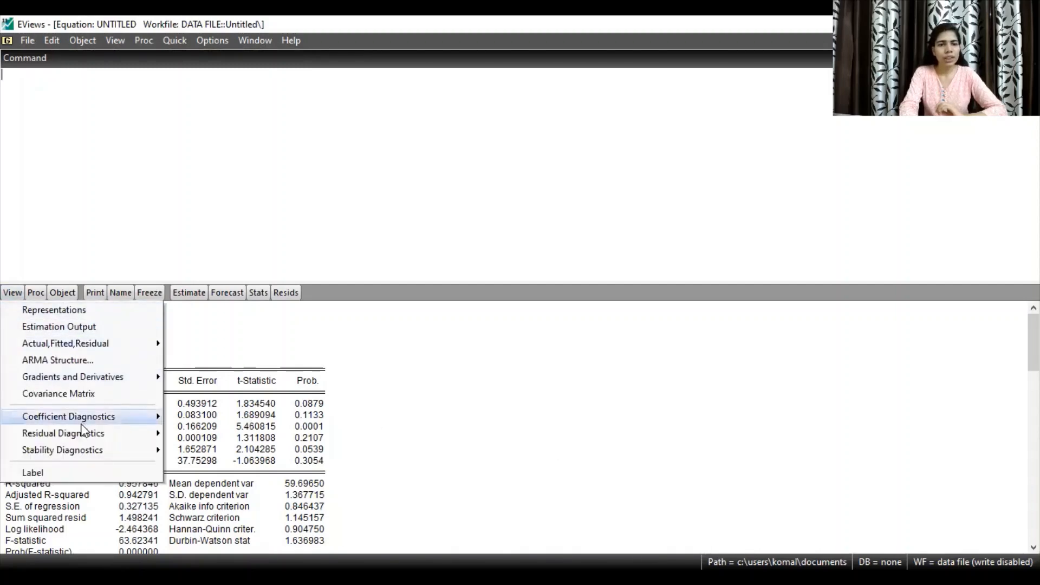
mouse_move(82, 435)
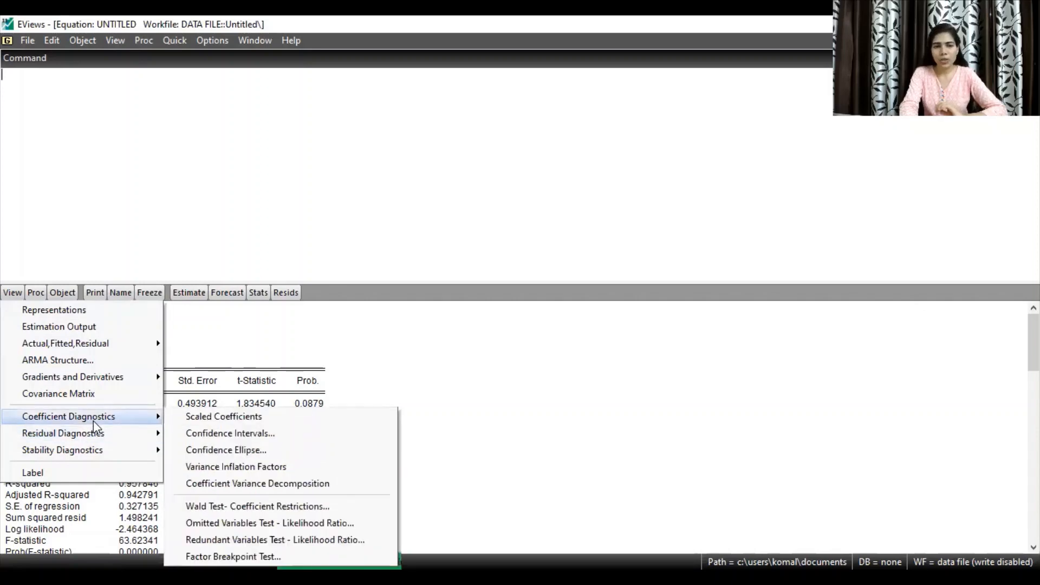
click(206, 466)
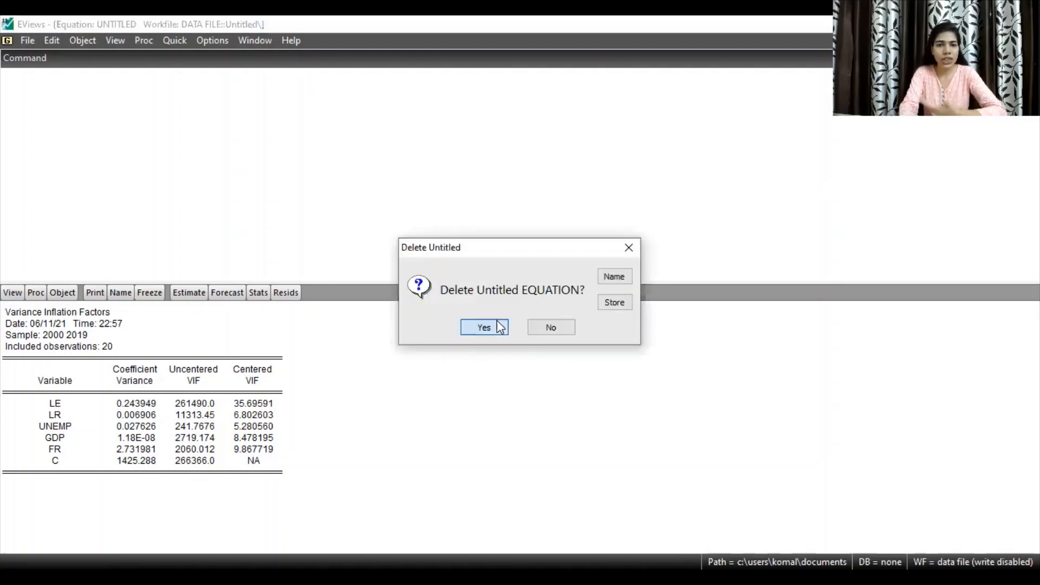
click(499, 328)
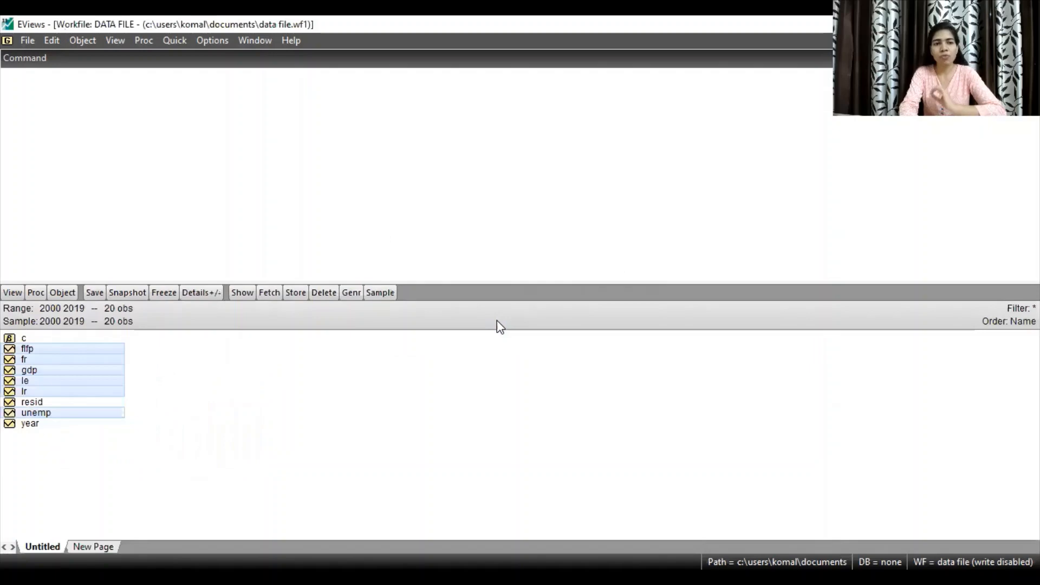
Estimate a least squares equation without le, using flfp as dependent variable and fr, gdp, lr, unemp and c as regressors
click(365, 399)
click(85, 354)
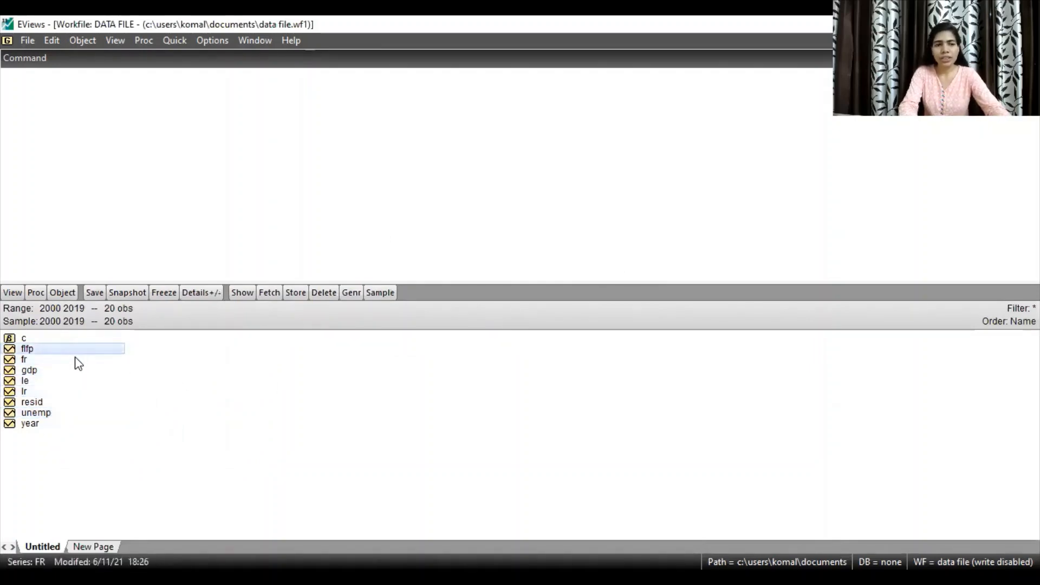
ctrl+click(75, 360)
ctrl+click(71, 370)
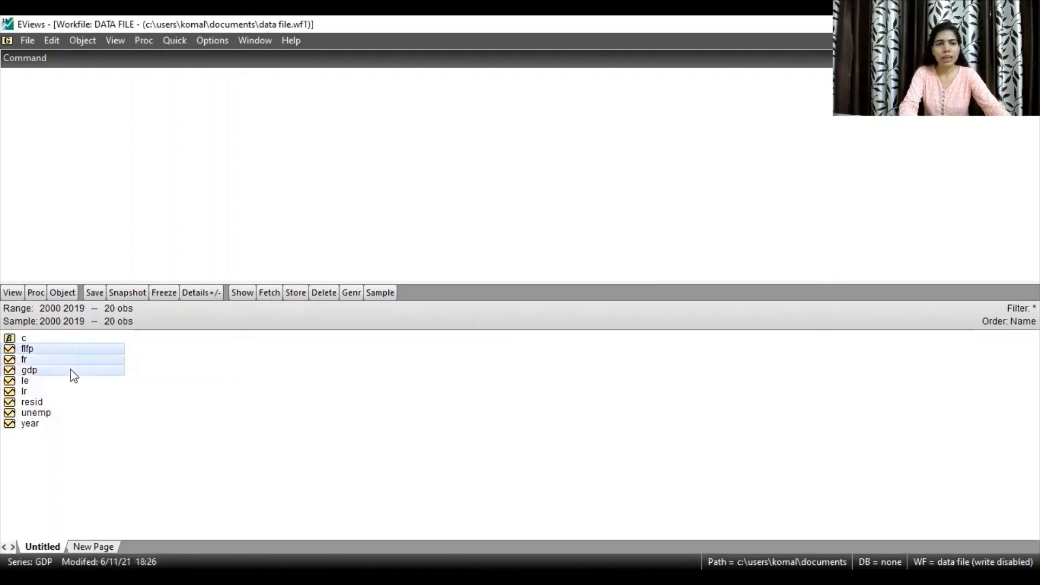
ctrl+click(61, 391)
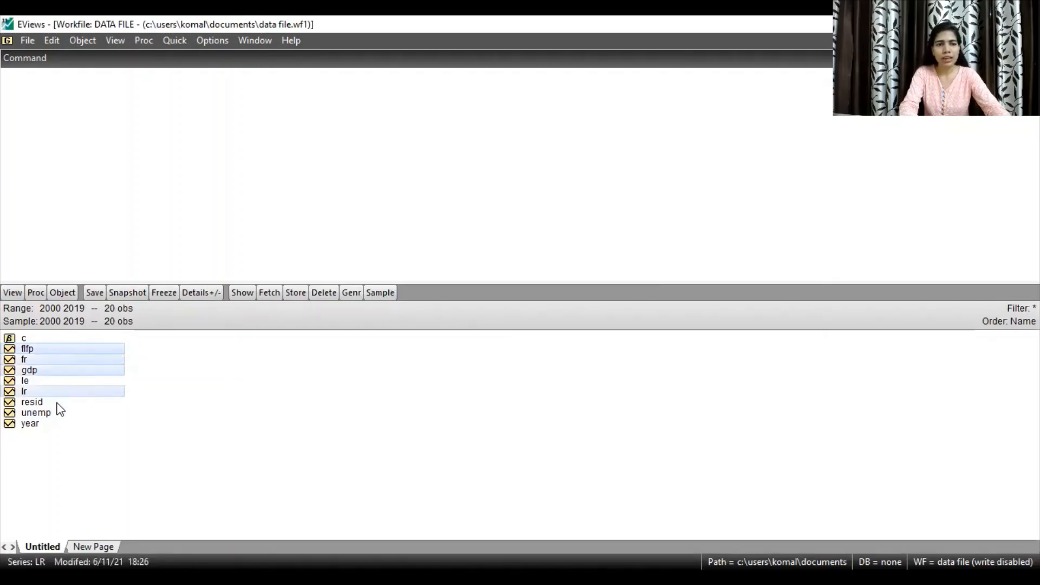
ctrl+click(57, 415)
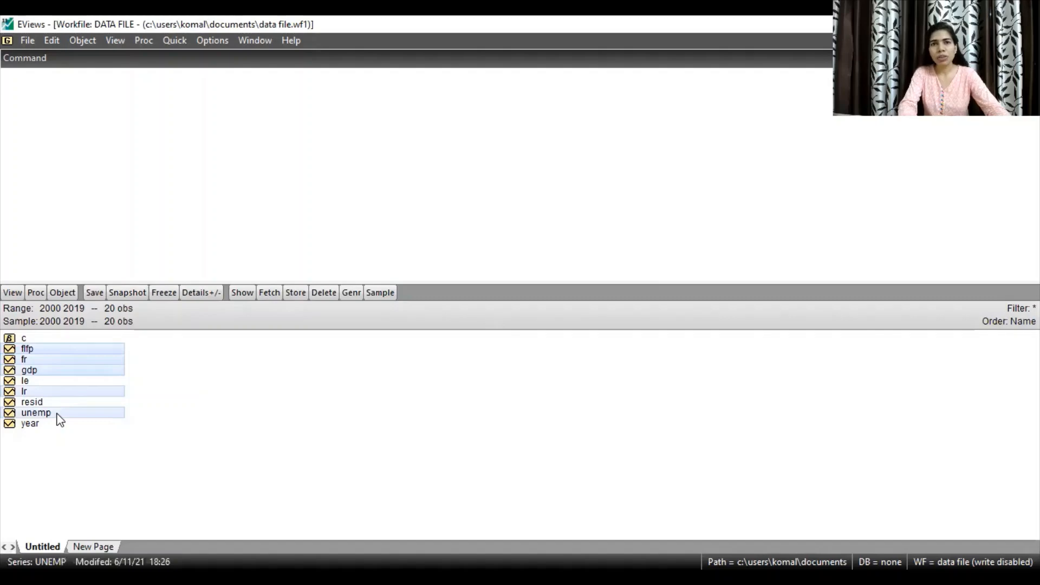
right_click(82, 391)
mouse_move(180, 160)
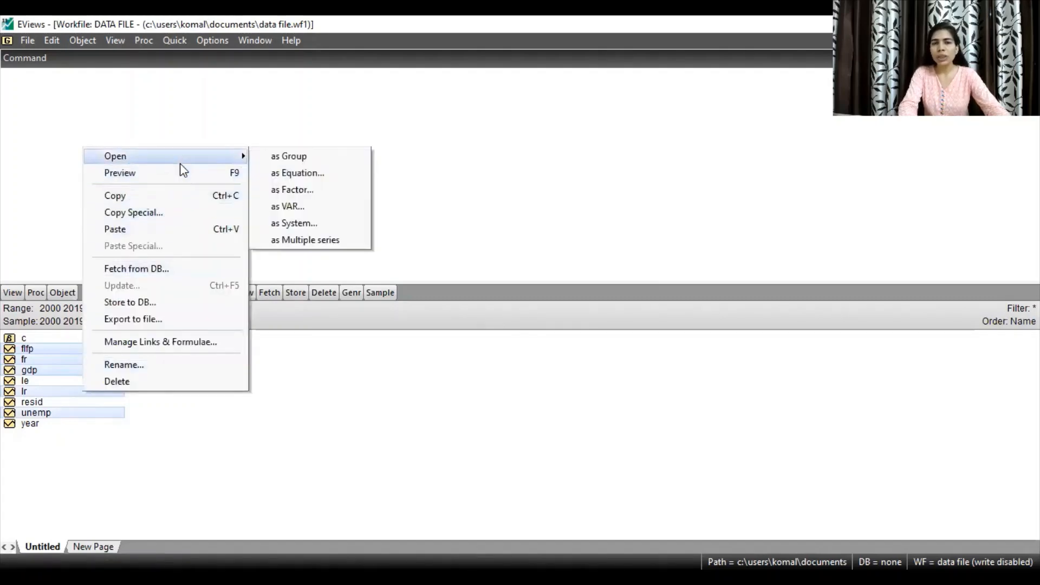
click(263, 174)
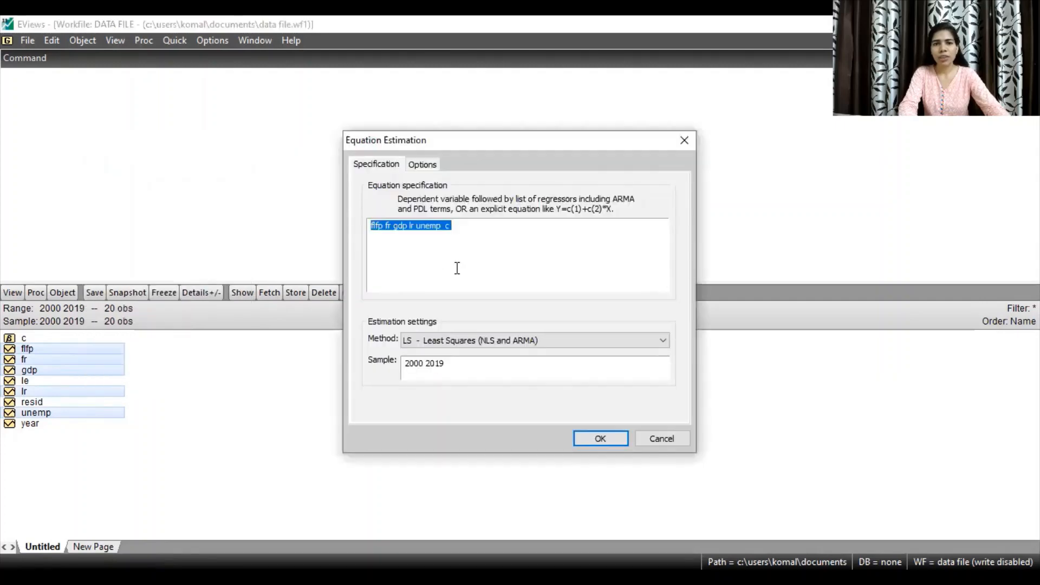
click(457, 269)
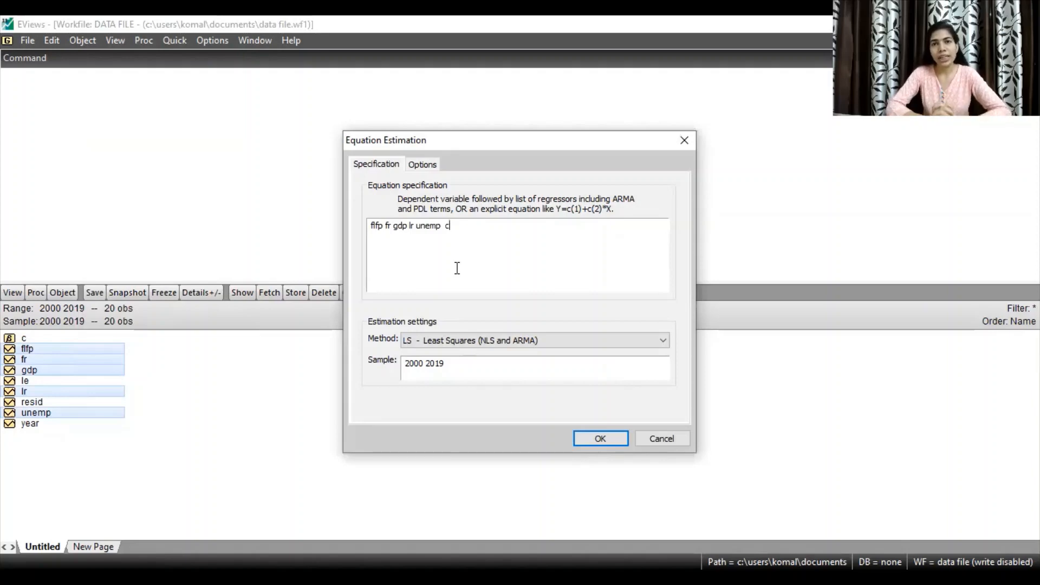
click(586, 439)
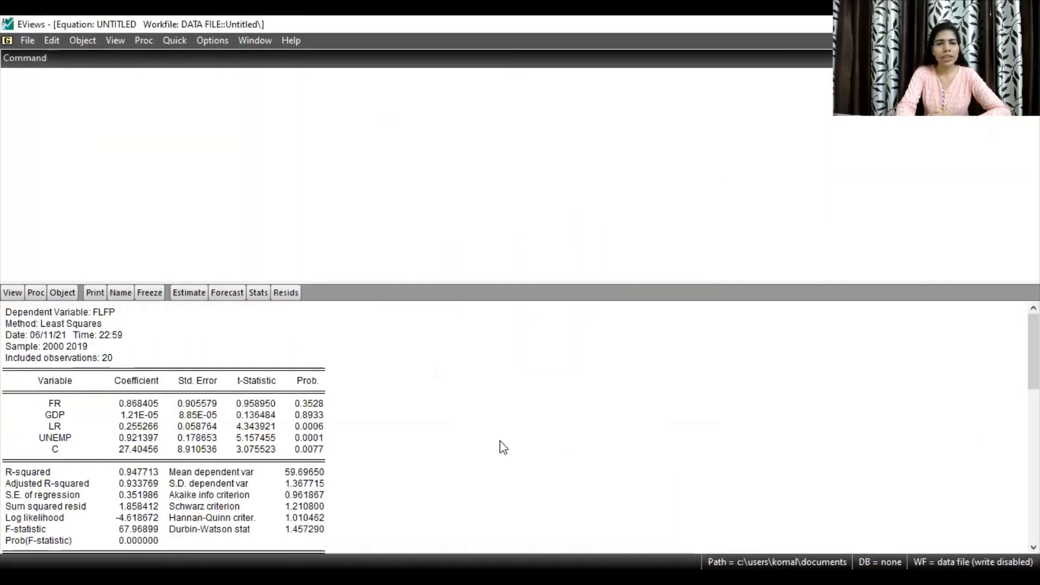
Display the variance inflation factors for the equation of flfp on fr, gdp, lr and unemp
scroll(499, 445, down, 1)
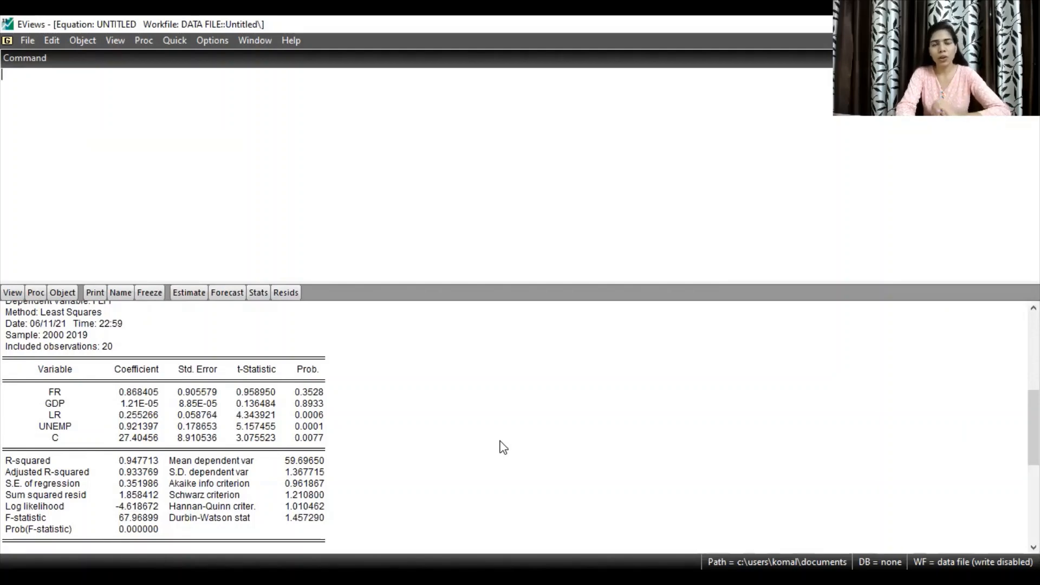
click(13, 293)
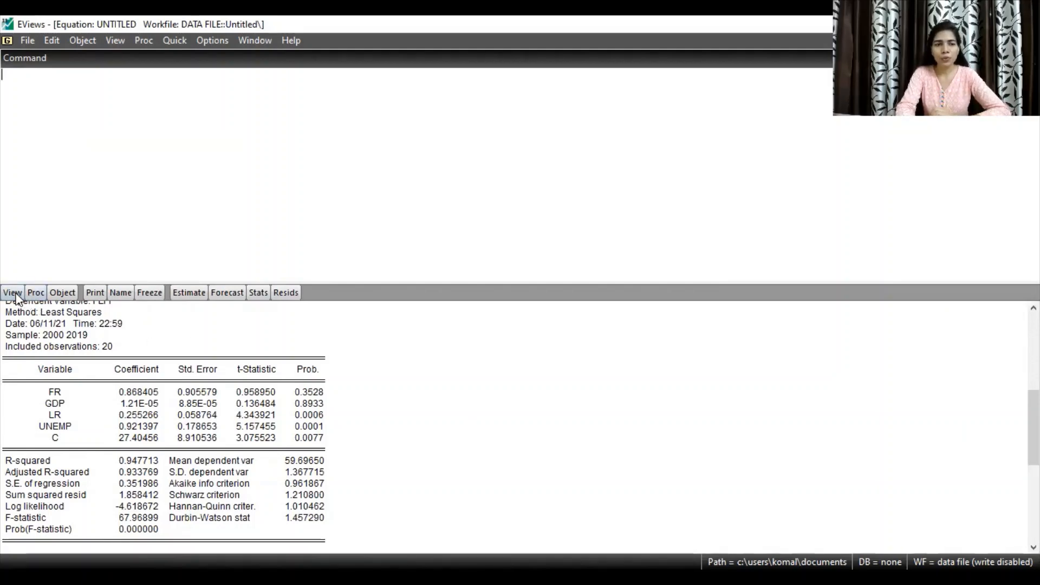
mouse_move(75, 438)
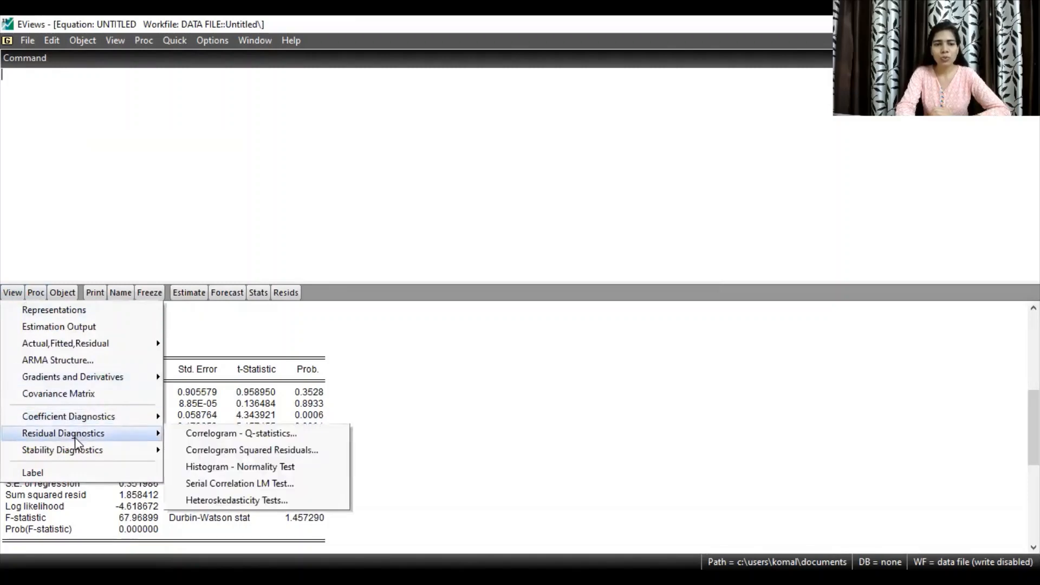
mouse_move(92, 418)
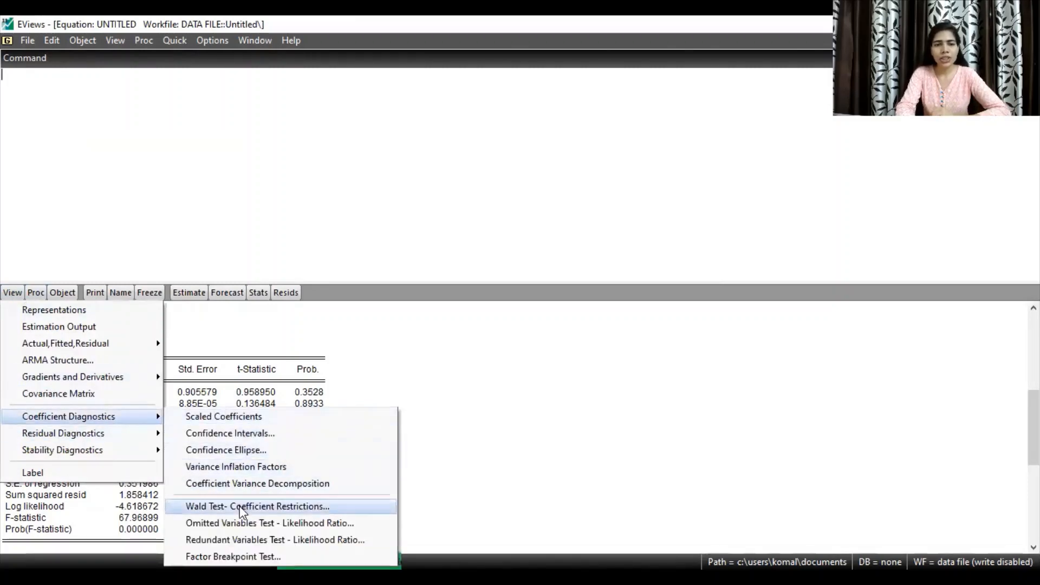
click(243, 469)
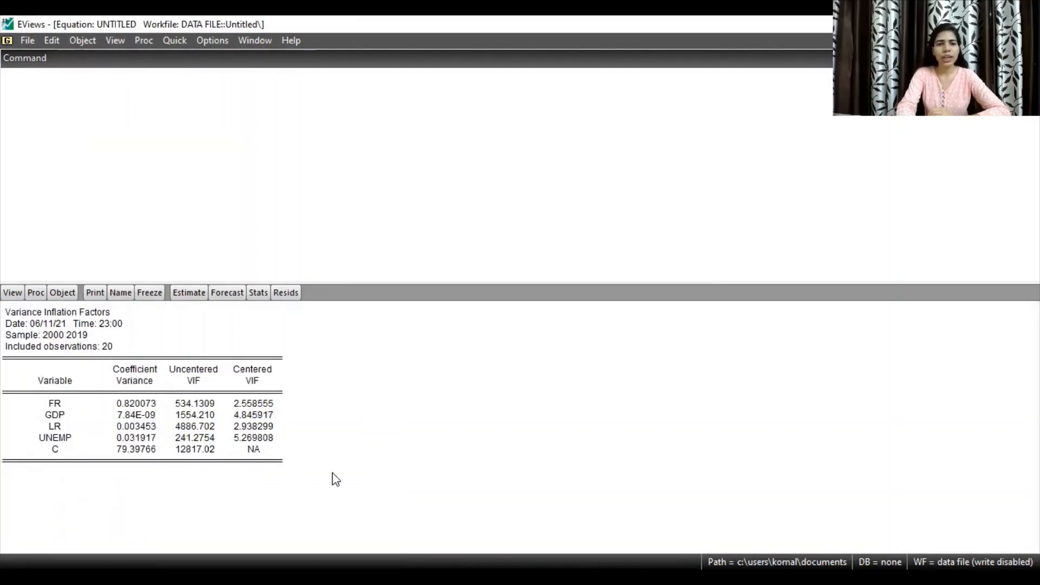